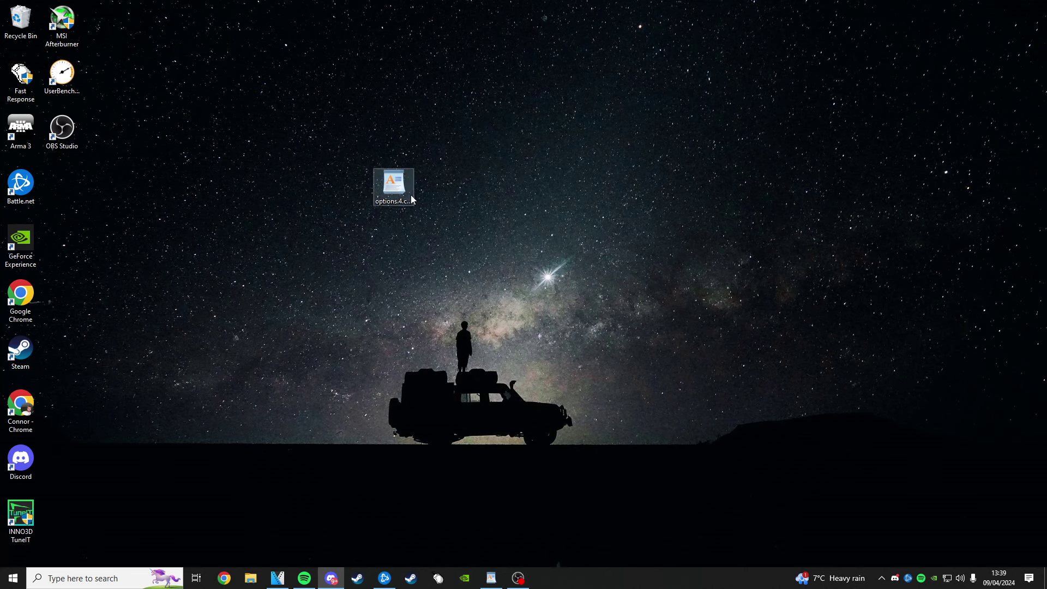
- Move the options.4.cod23 desktop icon lower and further left on the desktop
click(389, 201)
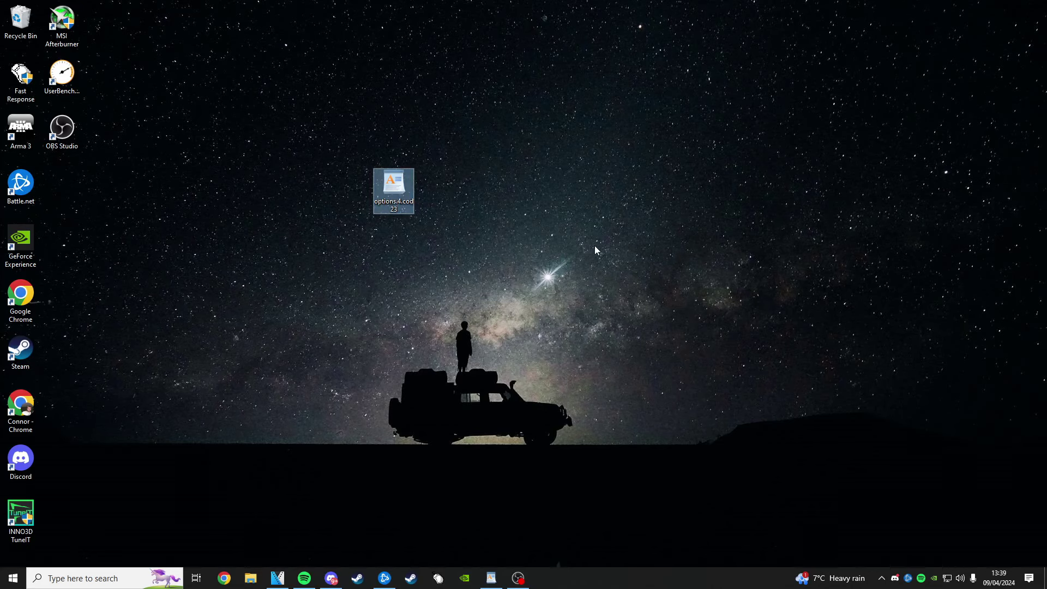
drag(381, 202, 279, 263)
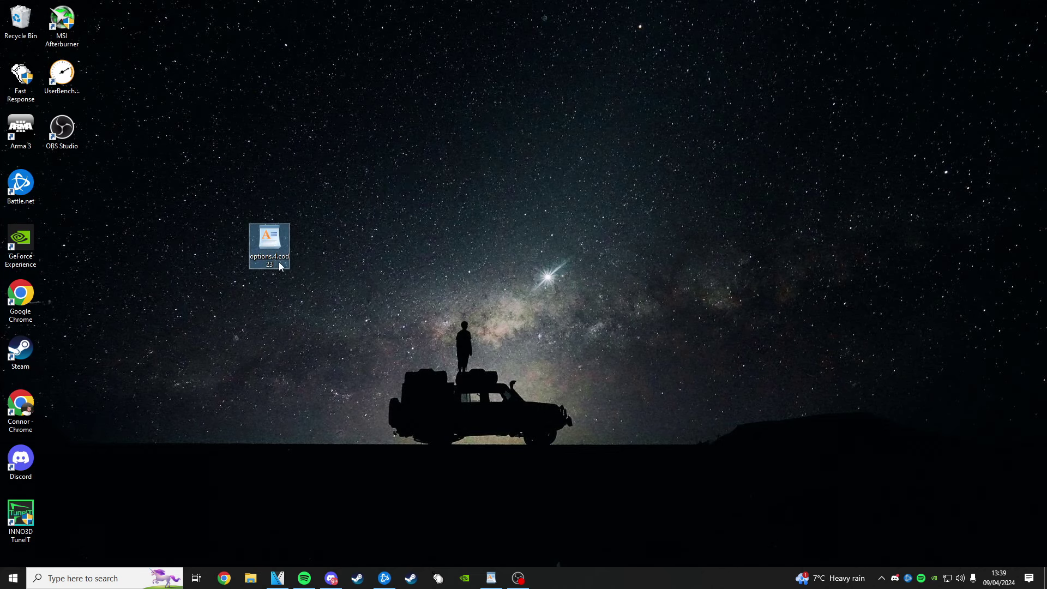
- Open the original options.4.cod23 from Documents > Call of Duty > players in WordPad
click(251, 579)
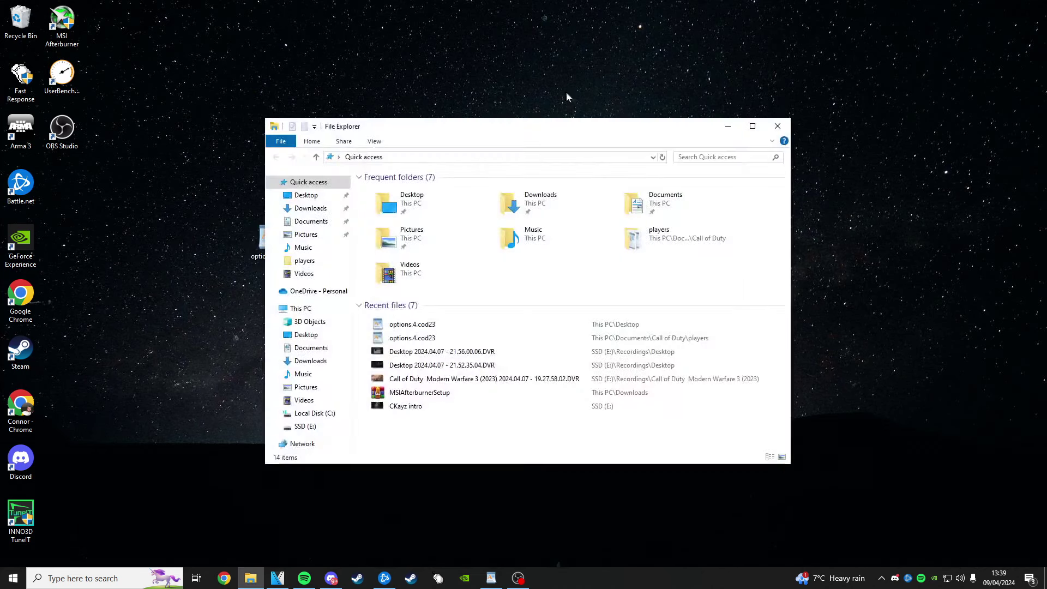
click(330, 224)
double_click(402, 206)
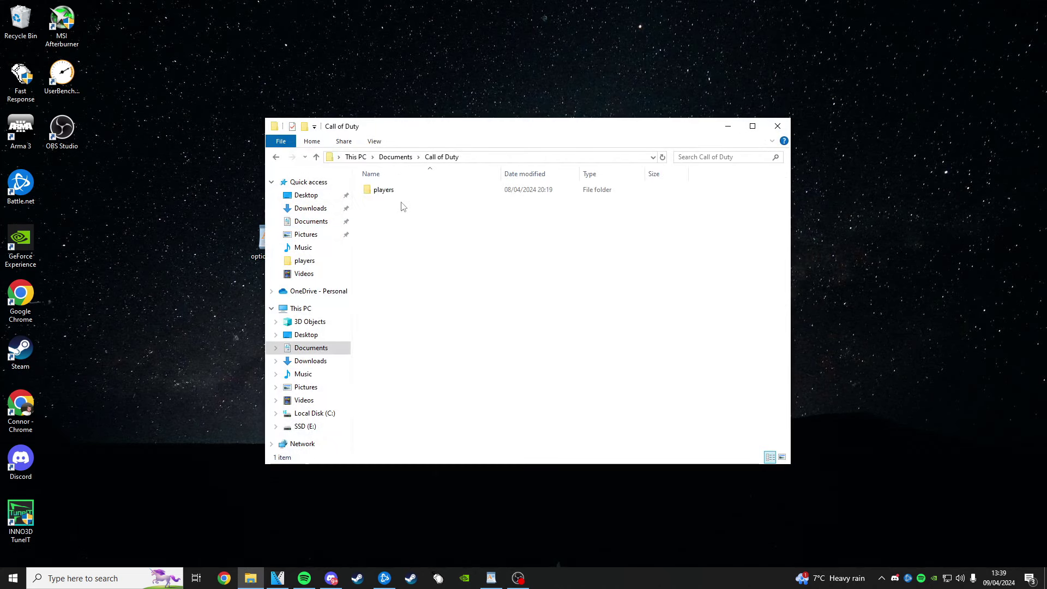
double_click(396, 192)
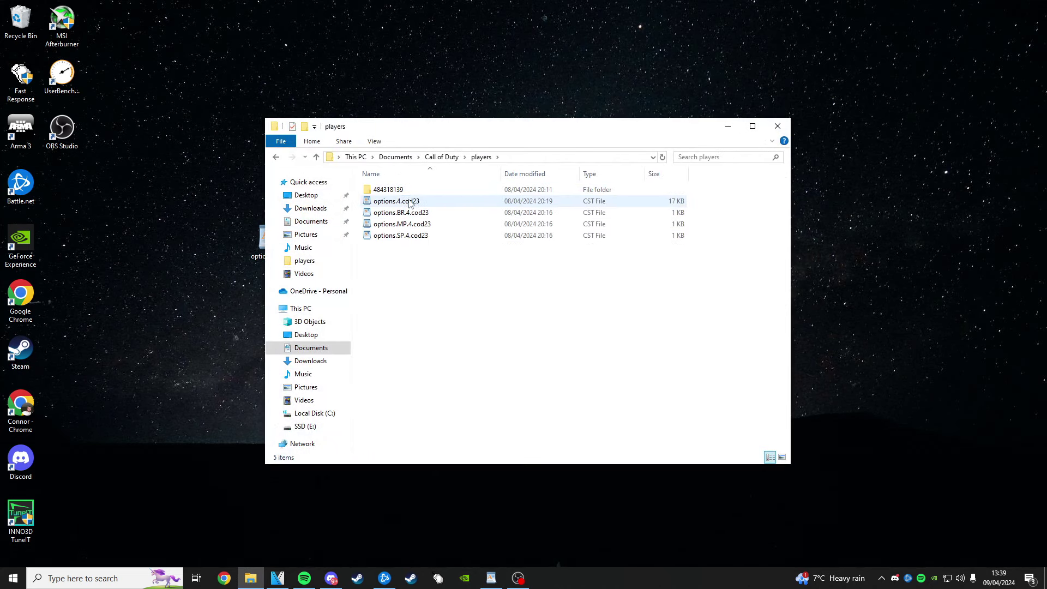
double_click(407, 202)
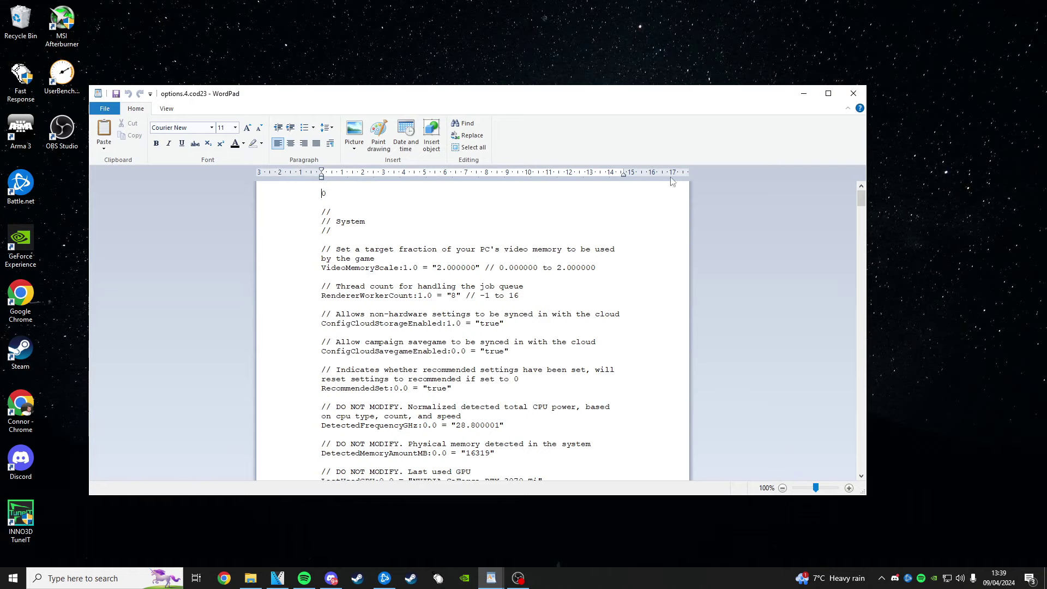
- Close the original file unchanged, then move File Explorer right and minimise it
click(853, 93)
drag(438, 144, 666, 120)
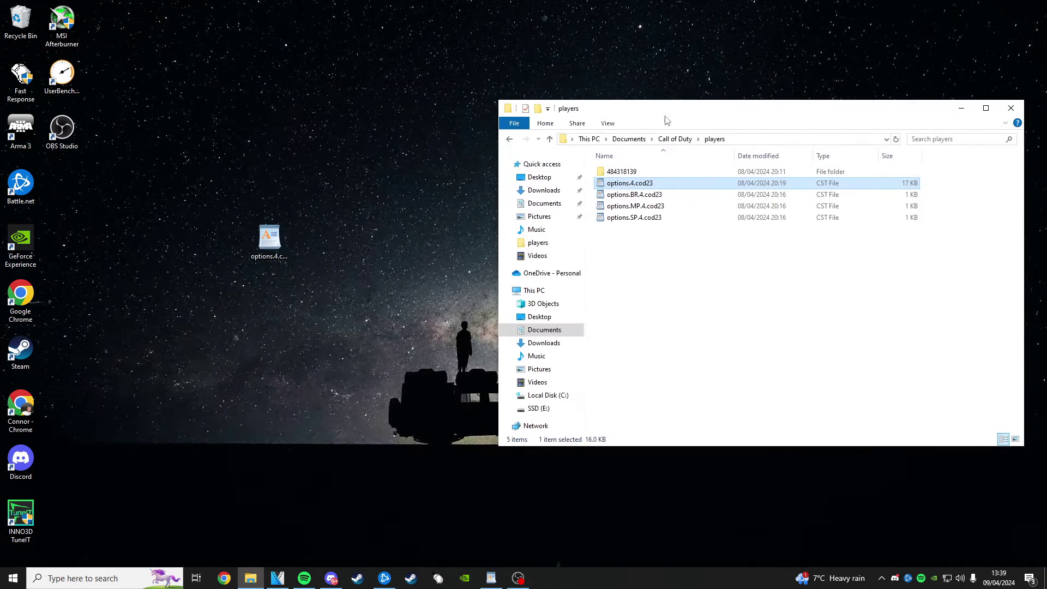
click(961, 101)
- Open the desktop options.4.cod23 in WordPad and select the RendererWorkerCount value 4 under the thread-count comment
double_click(256, 240)
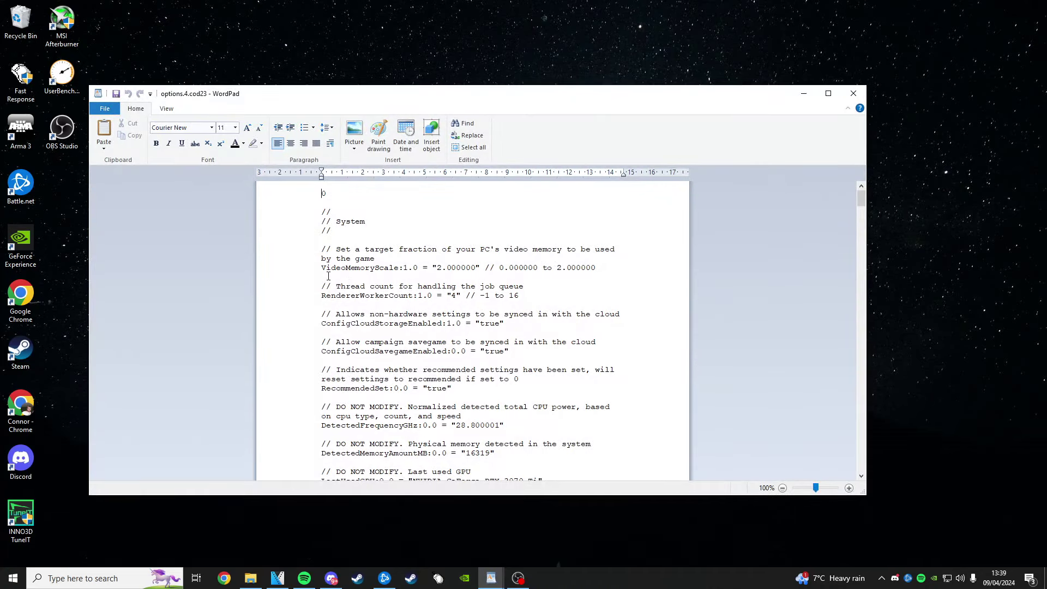
drag(321, 249, 597, 388)
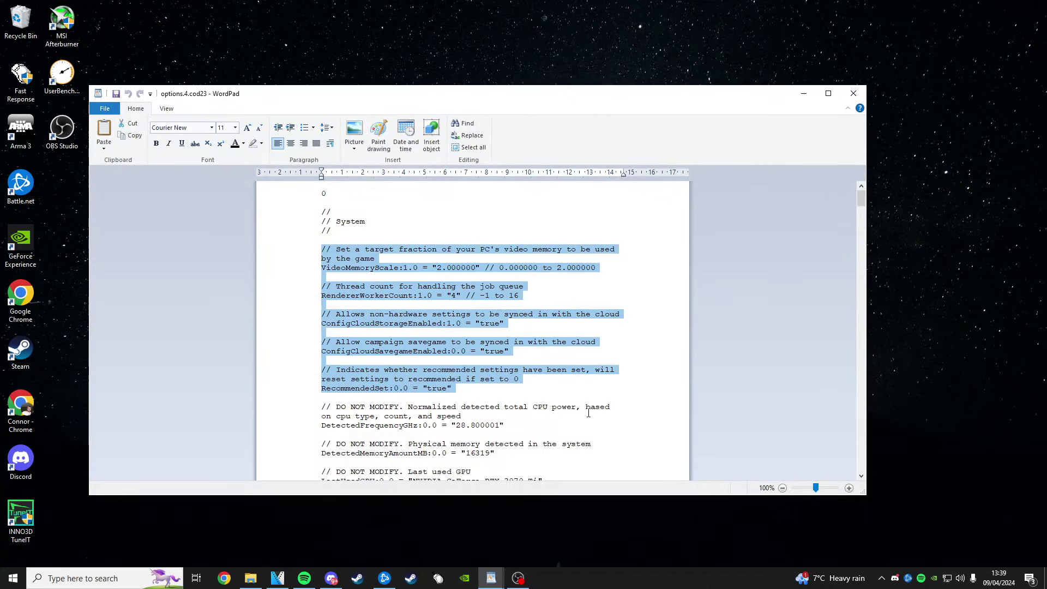
click(586, 408)
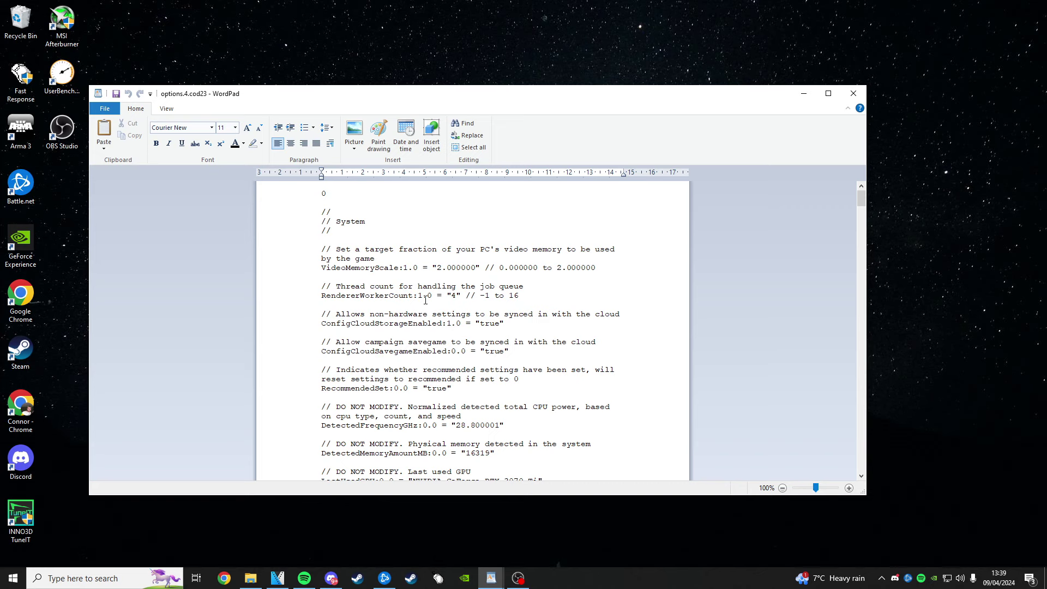
drag(311, 280, 314, 286)
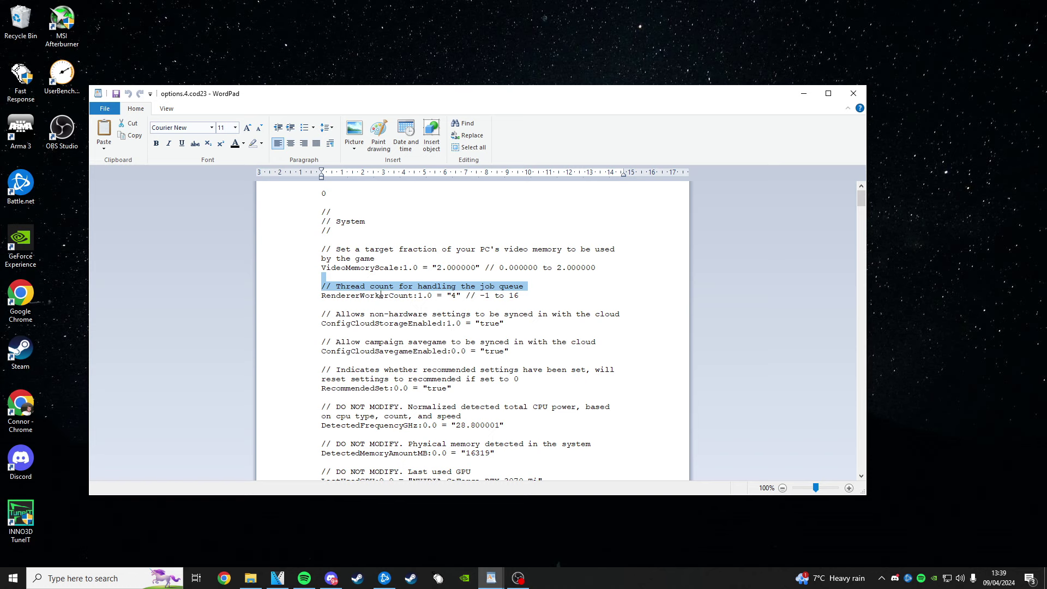
click(359, 284)
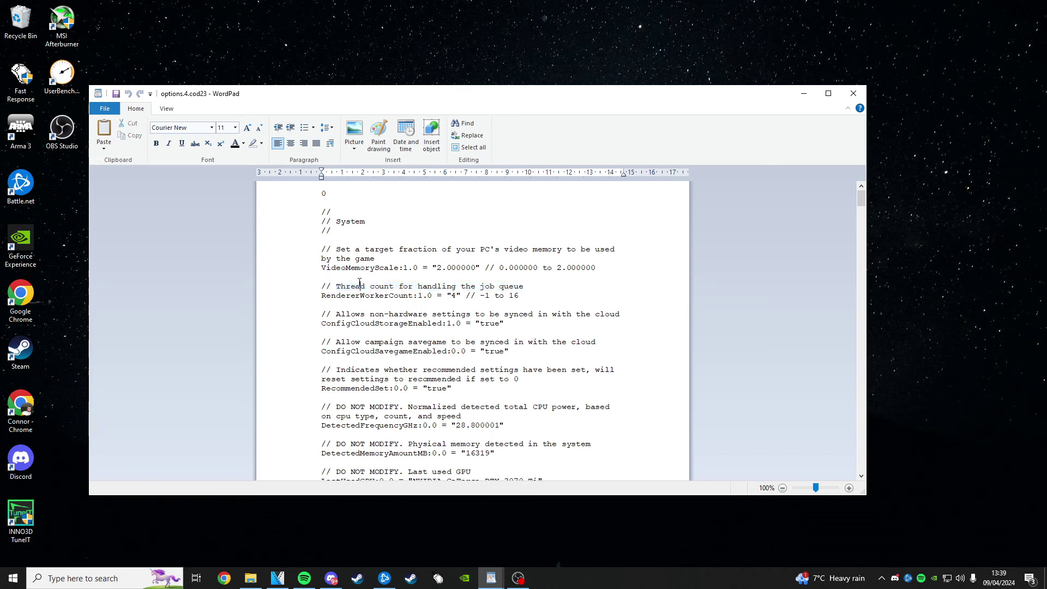
double_click(459, 295)
right_click(577, 583)
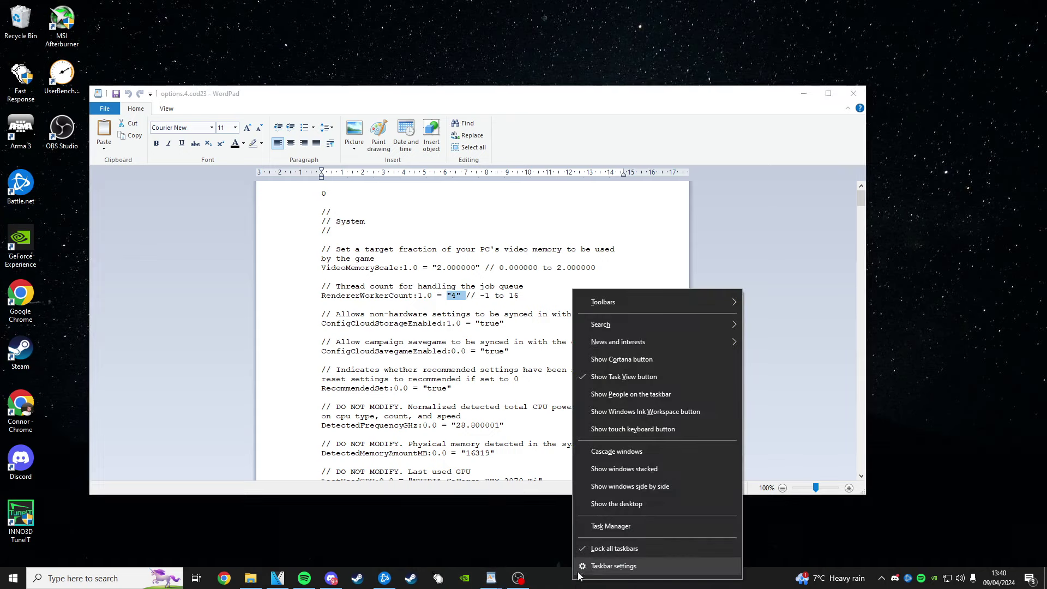
- Confirm in Task Manager's Performance tab that the i7-9700K has 8 cores, then return to WordPad
click(602, 532)
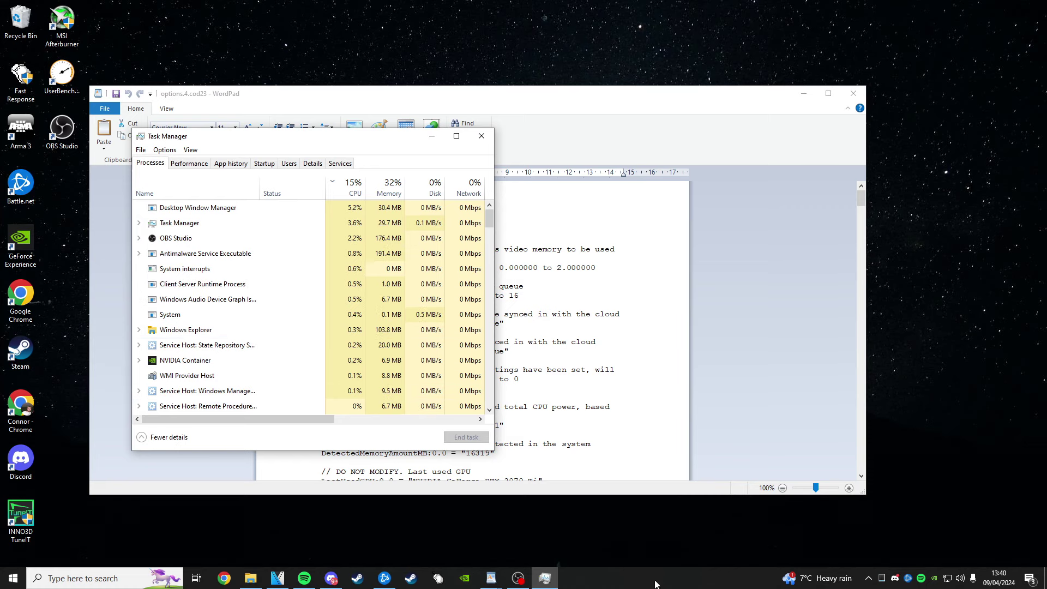
right_click(636, 585)
click(682, 529)
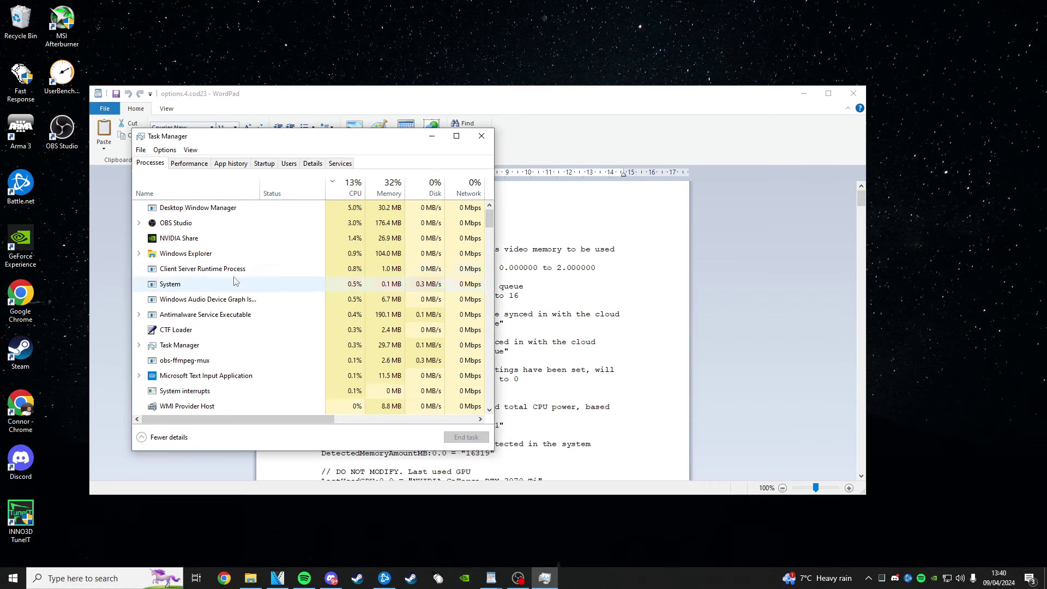
click(188, 163)
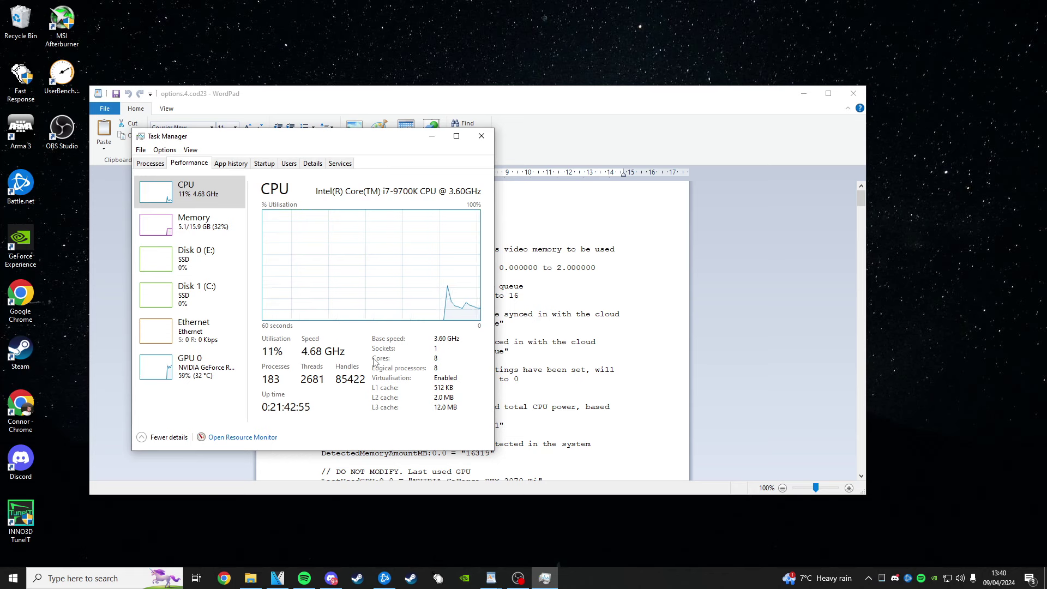
click(526, 285)
click(436, 136)
- Replace RendererWorkerCount's 4 with 8 and close the edited options.4.cod23
double_click(454, 294)
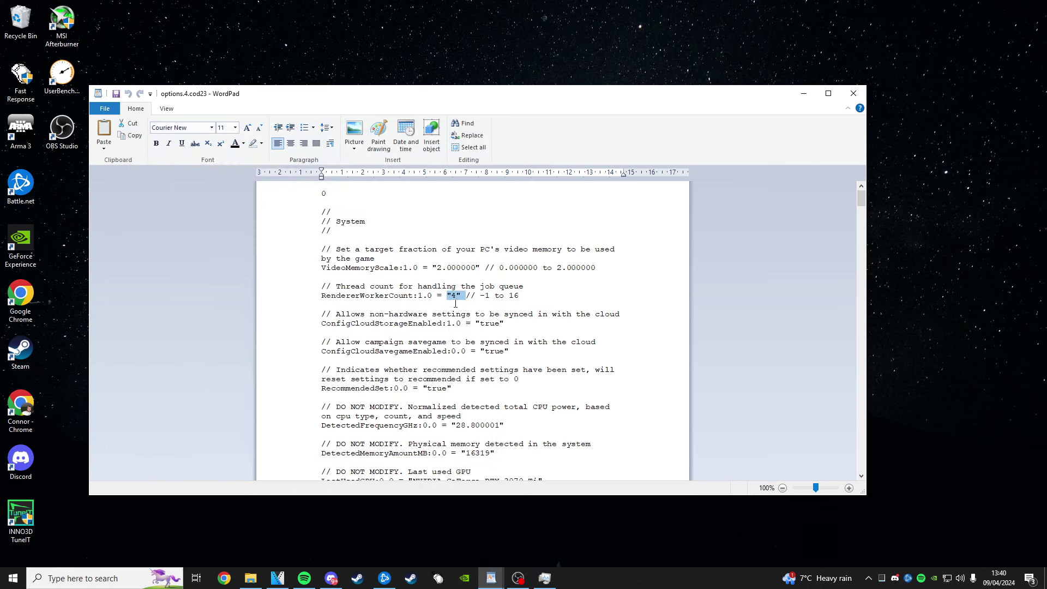
click(458, 289)
key(BackSpace)
text(8)
scroll(123, 97, down, 4)
click(853, 94)
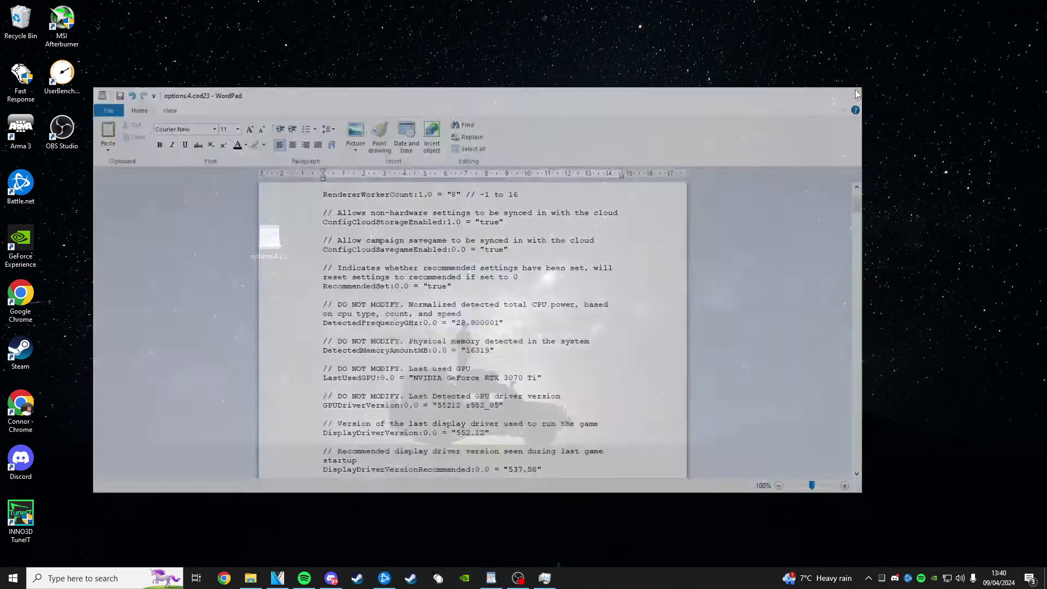
- Rename the original options.4.cod23 in the players folder by appending 'nfdgf'
click(250, 578)
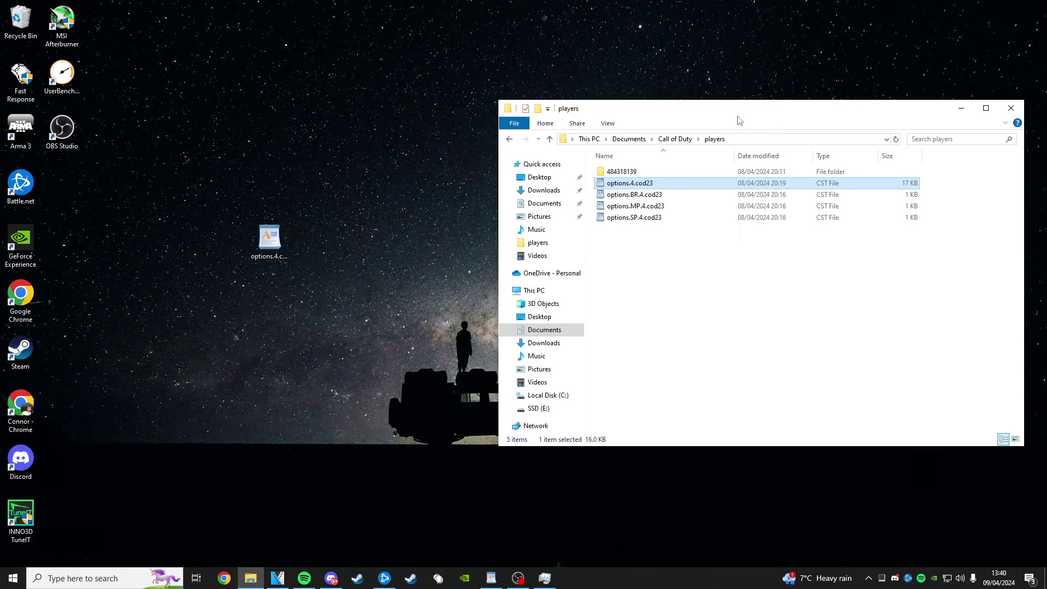
click(269, 240)
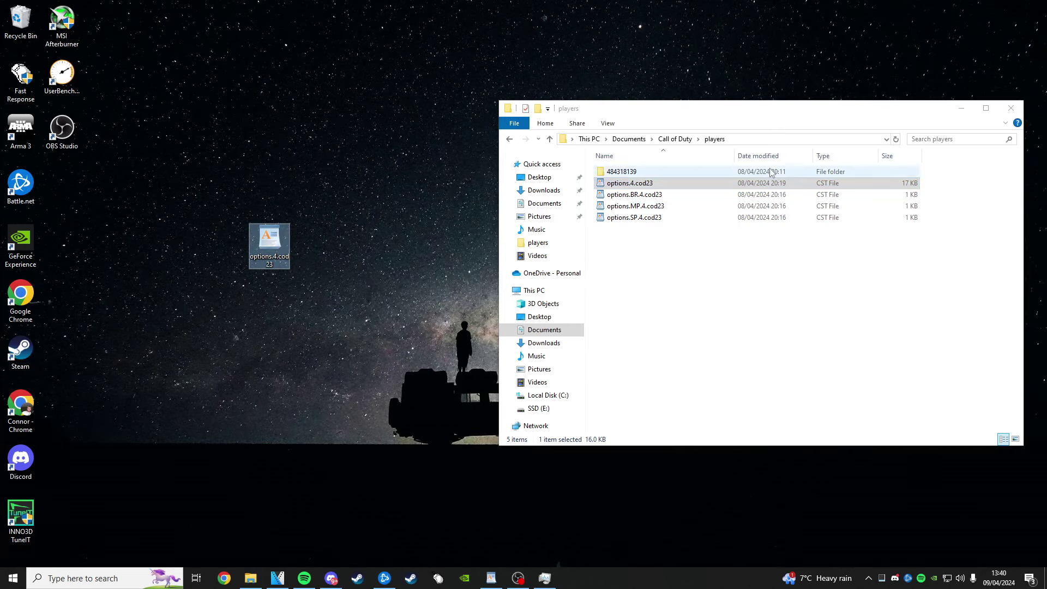
click(681, 184)
drag(654, 184, 624, 182)
right_click(629, 185)
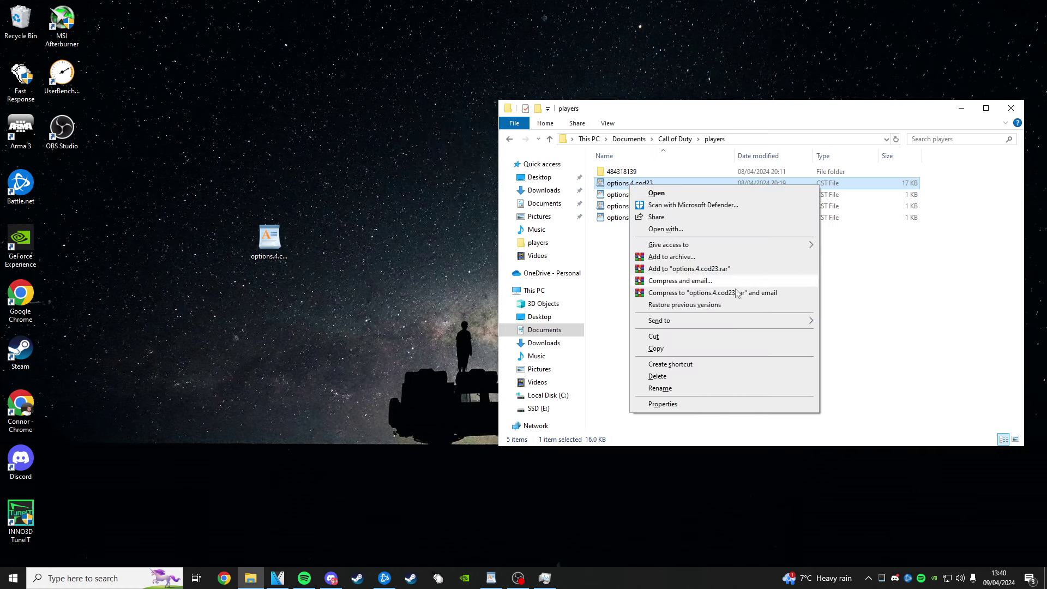
click(700, 388)
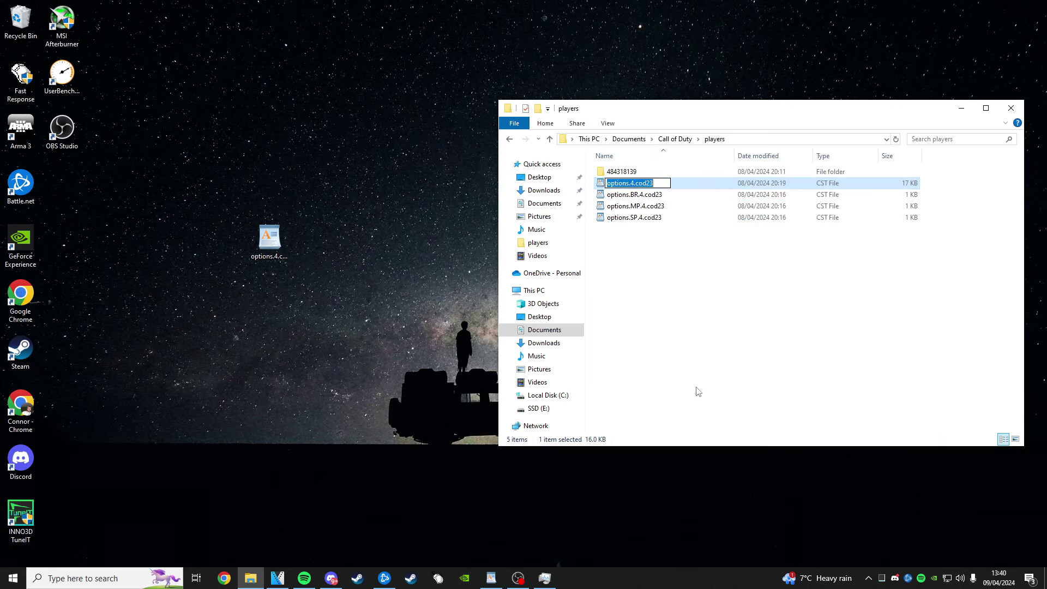
key(End)
text(nfdgf)
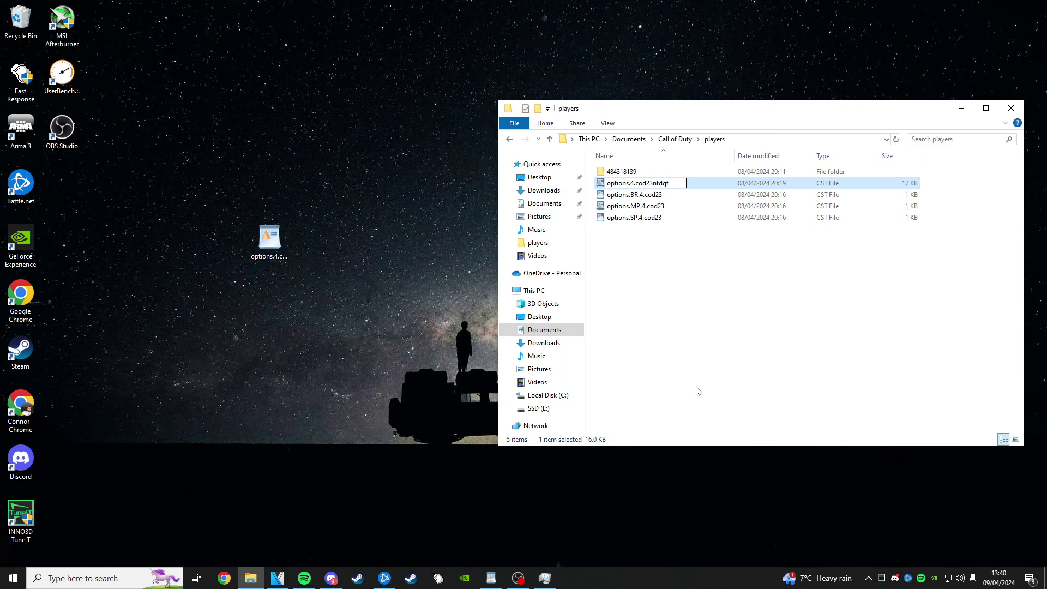
- Confirm the name options.4.cod23nfdgf and move the edited desktop copy into players
click(697, 297)
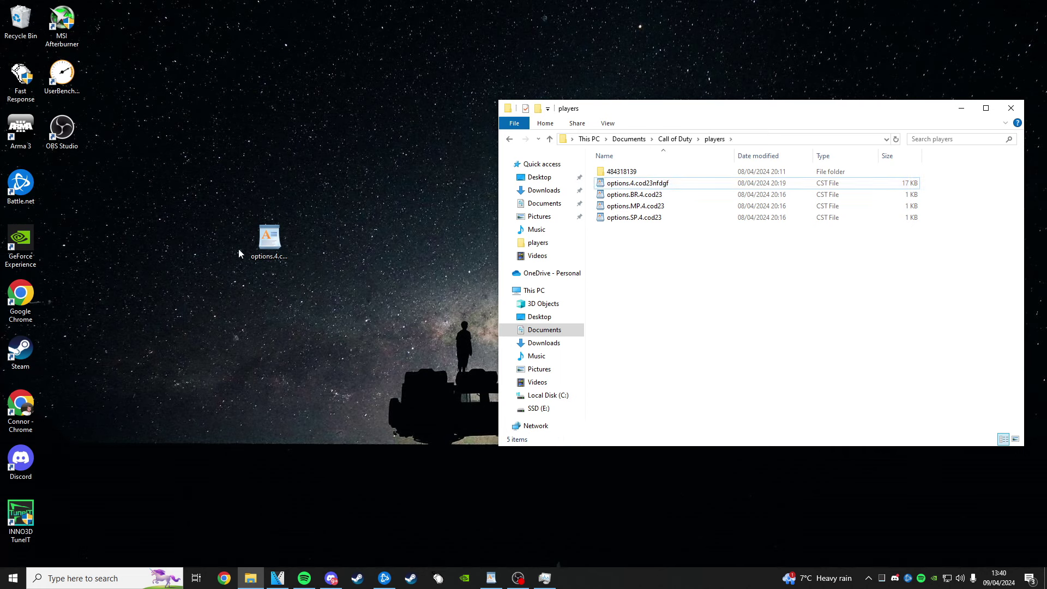
click(267, 251)
drag(279, 243, 741, 285)
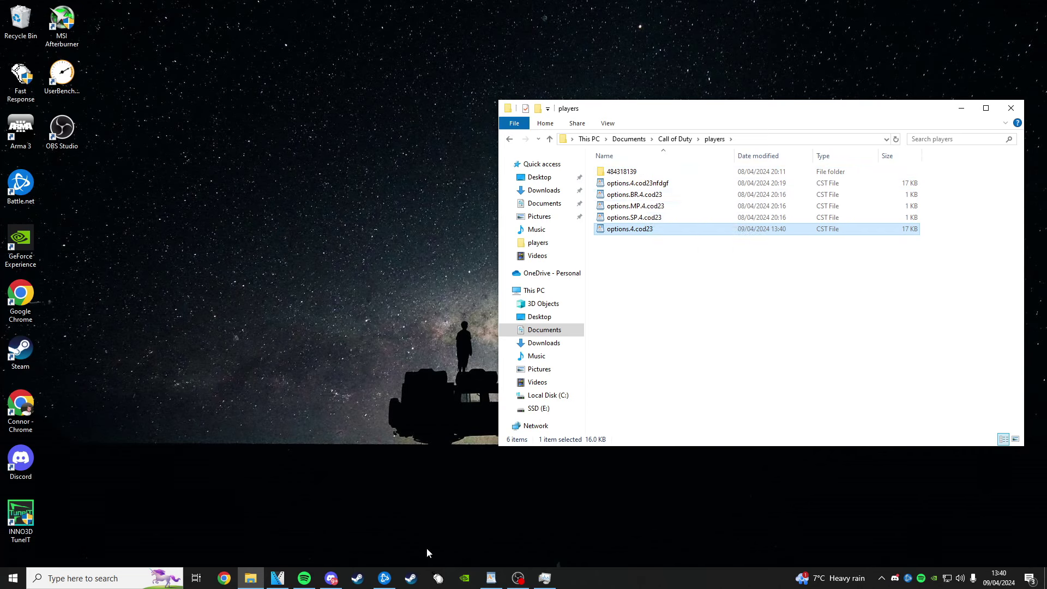
click(125, 577)
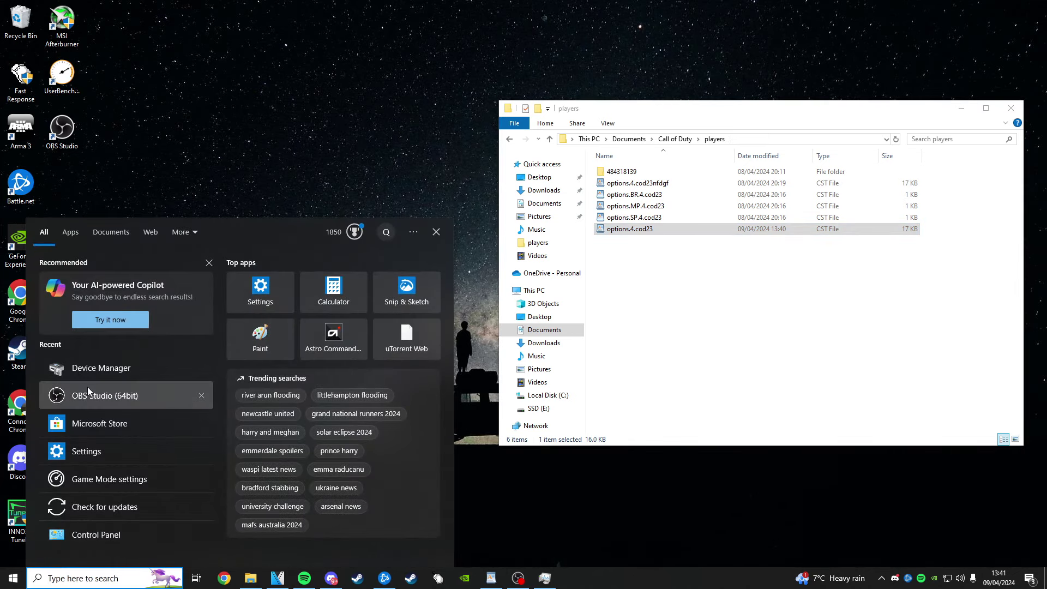
click(96, 362)
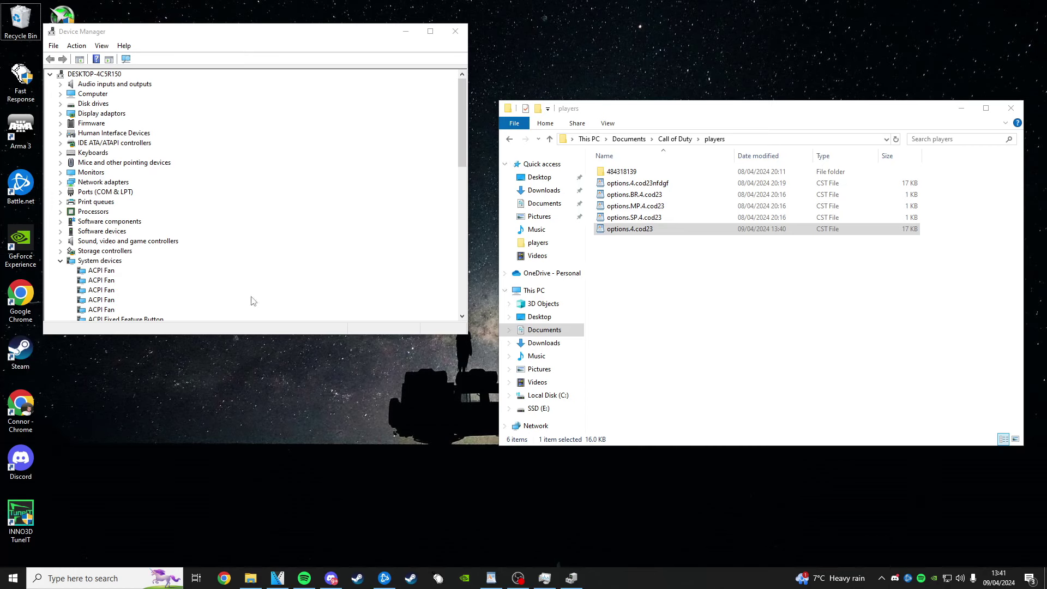
scroll(235, 164, down, 3)
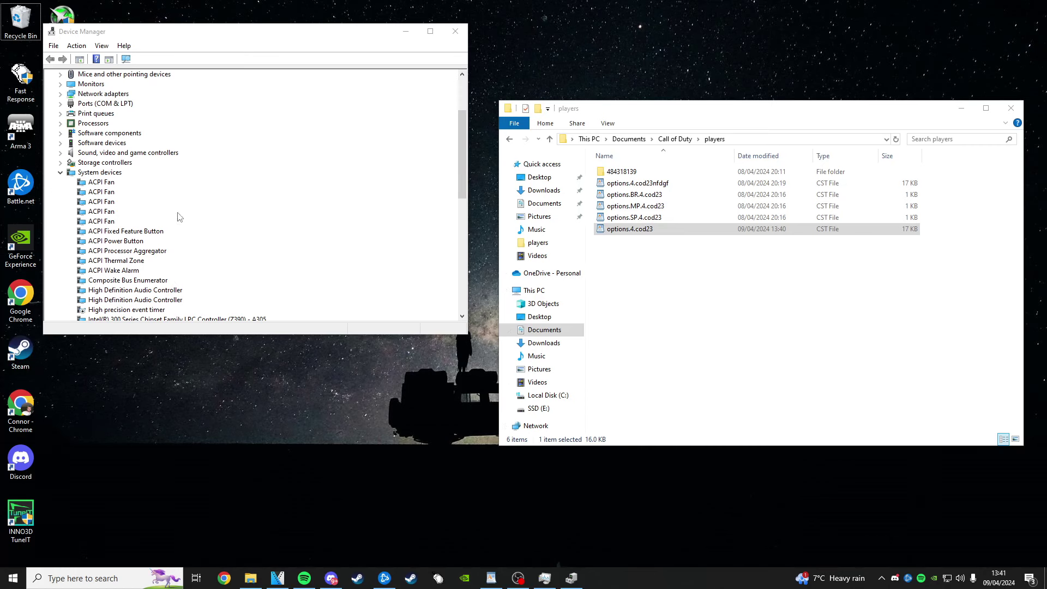
scroll(188, 240, down, 1)
click(137, 281)
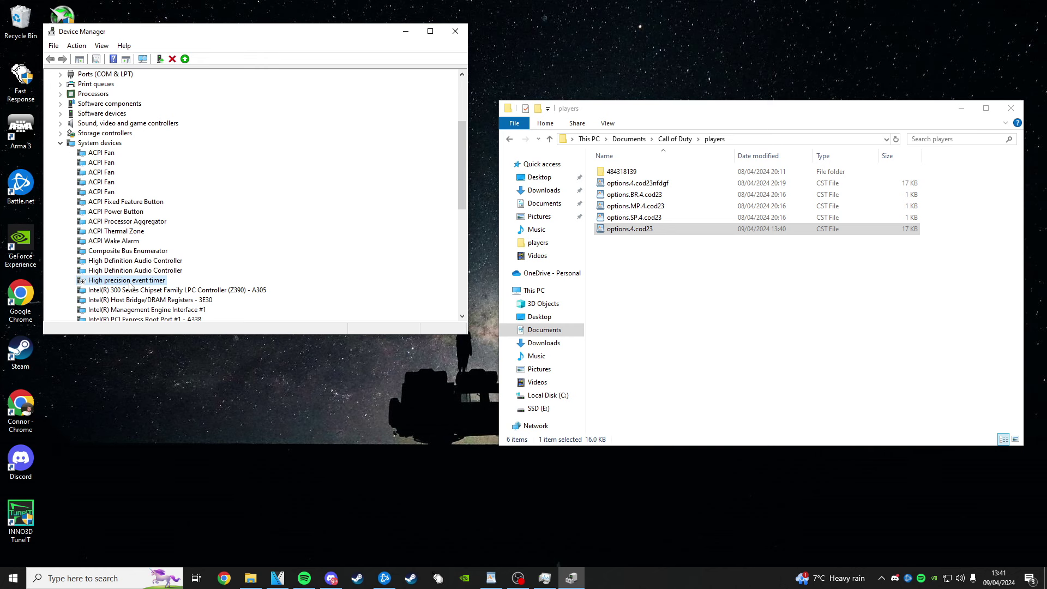
right_click(129, 283)
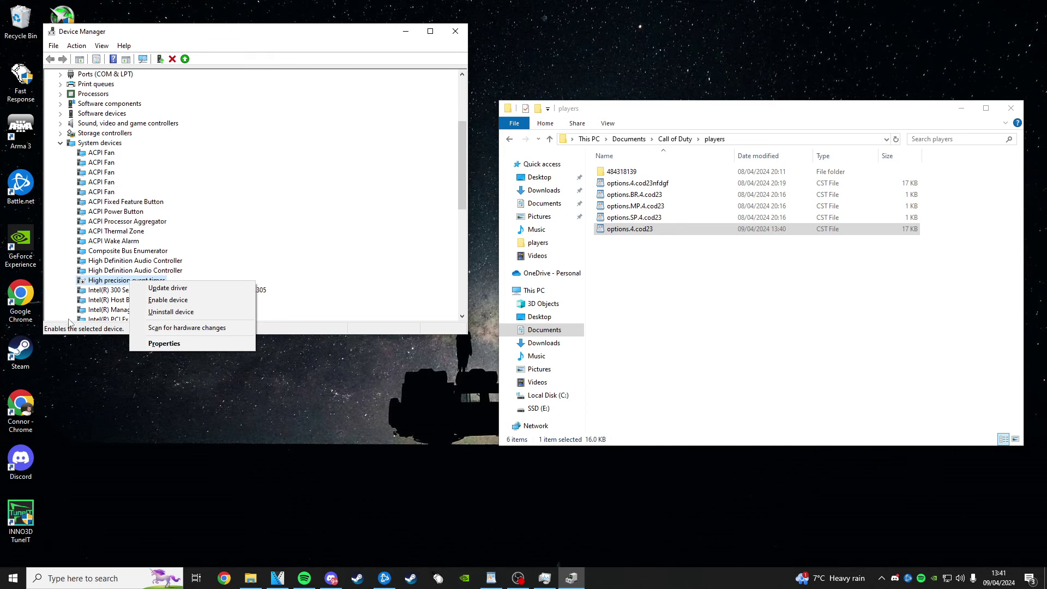
click(406, 31)
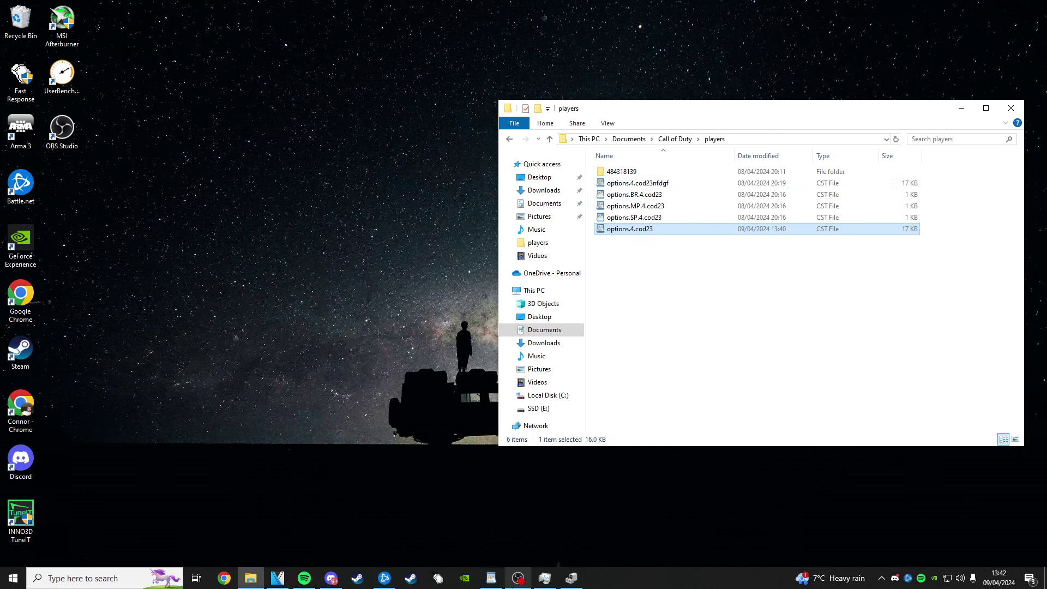
- Bring the OBS Studio window to the front from its taskbar preview
mouse_move(515, 585)
click(518, 536)
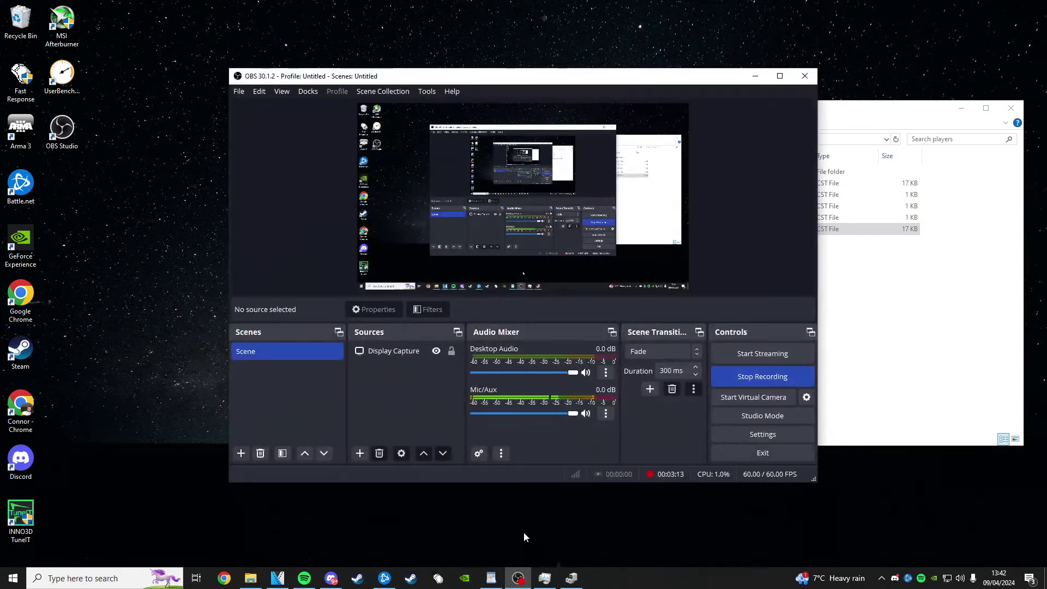